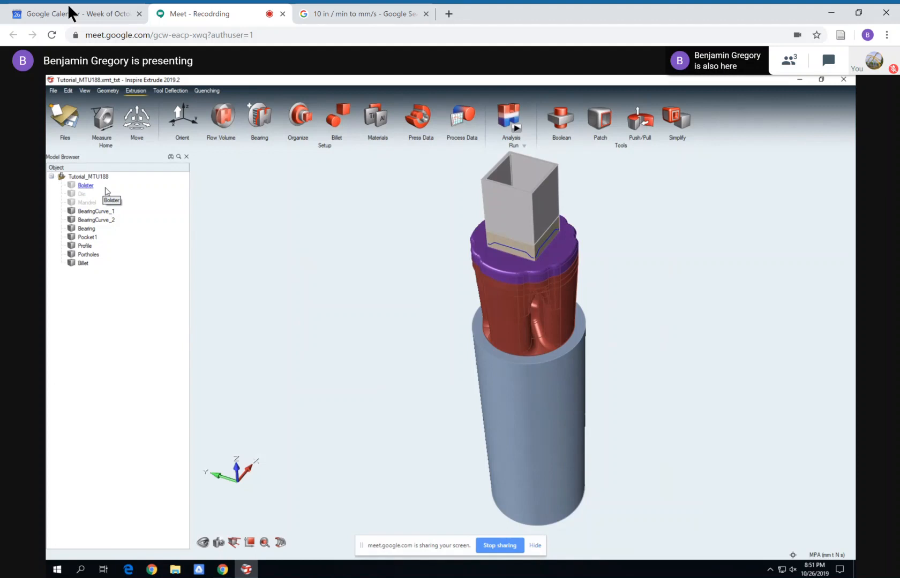
Show the hidden Bolster, Die and Mandrel parts in the model
{"action": "right_click", "coordinate": [106, 188]}
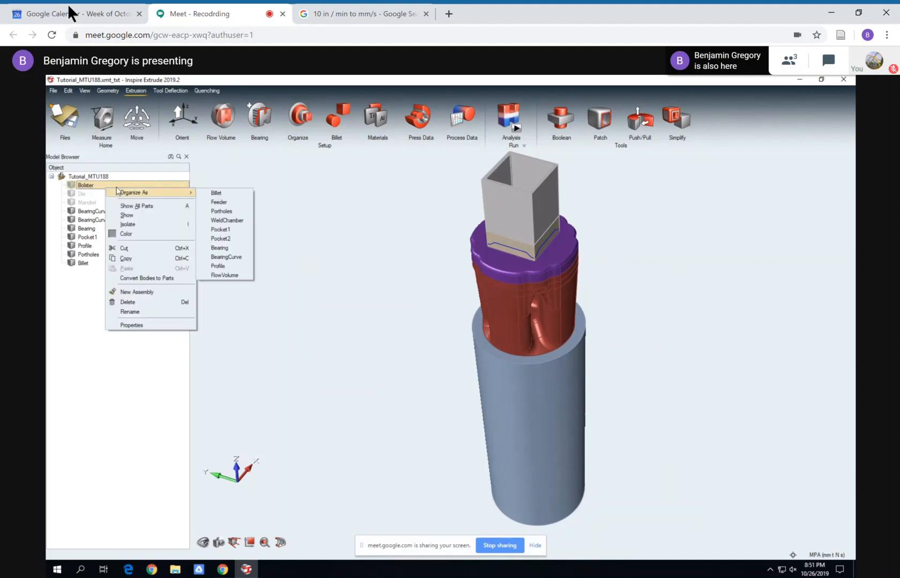
{"action": "left_click", "coordinate": [117, 185]}
{"action": "right_click", "coordinate": [118, 188]}
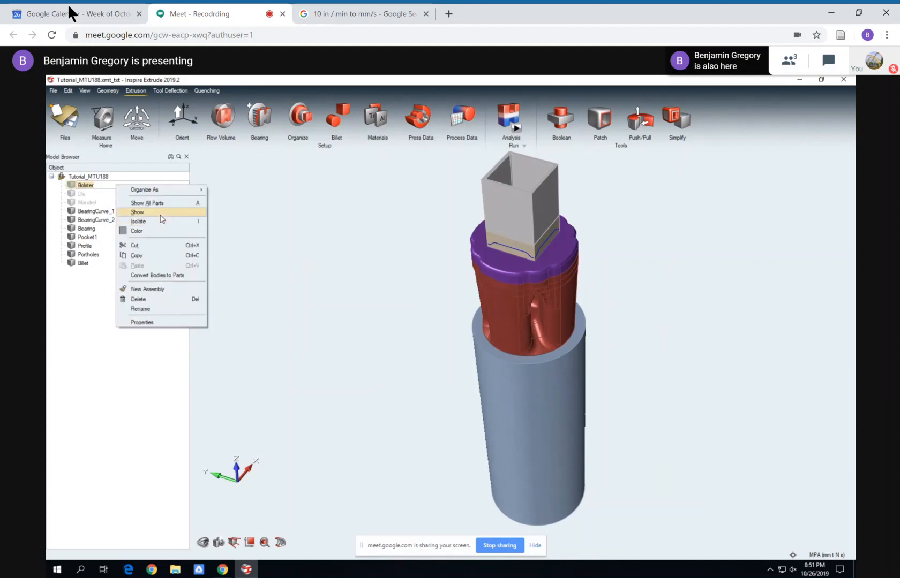
{"action": "left_click", "coordinate": [160, 213]}
{"action": "right_click", "coordinate": [111, 196]}
{"action": "left_click", "coordinate": [160, 222]}
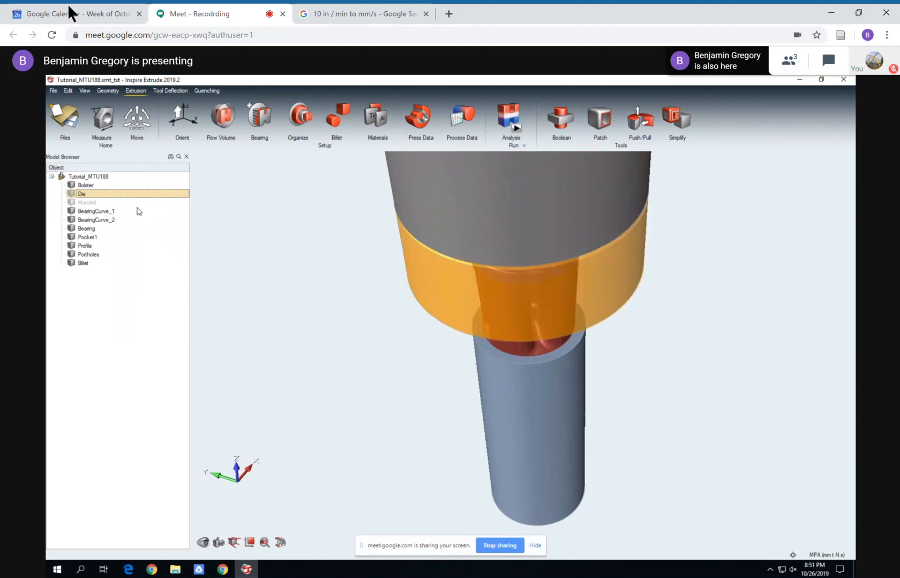
{"action": "right_click", "coordinate": [135, 204]}
{"action": "left_click", "coordinate": [175, 233]}
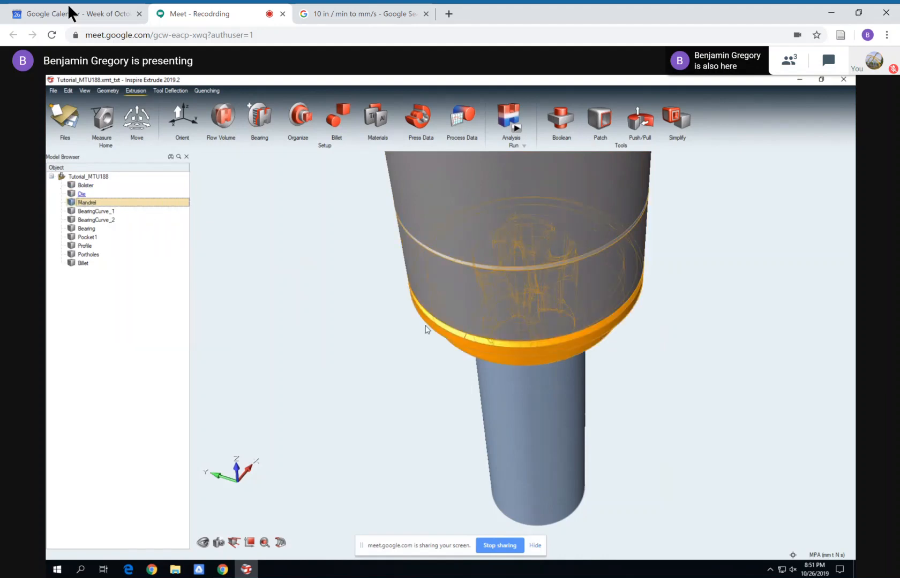
{"action": "scroll", "coordinate": [425, 327], "scroll_direction": "up", "scroll_amount": 2}
{"action": "scroll", "coordinate": [408, 355], "scroll_direction": "down", "scroll_amount": 4}
{"action": "scroll", "coordinate": [346, 297], "scroll_direction": "down", "scroll_amount": 4}
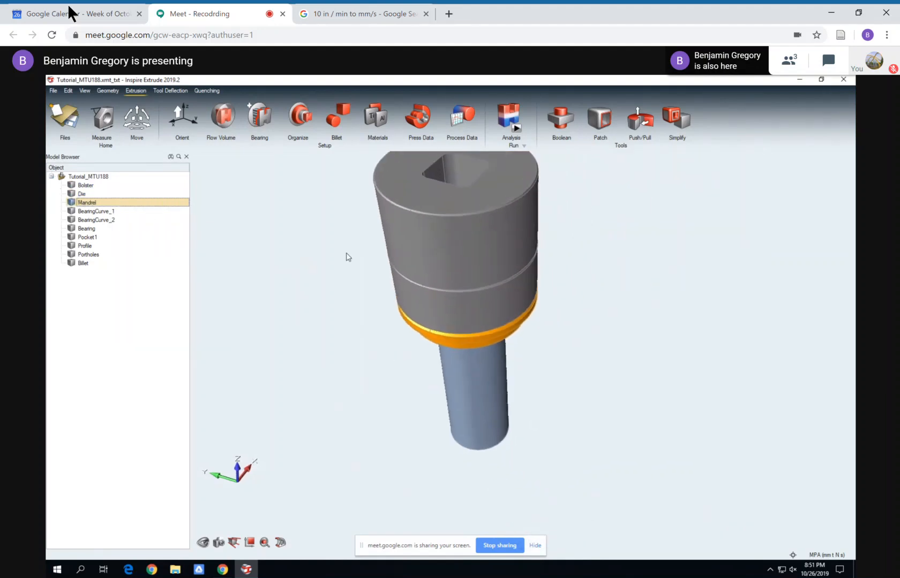
Add a tool deflection support constraint to the outer cylindrical face of the bolster
{"action": "left_click", "coordinate": [164, 92]}
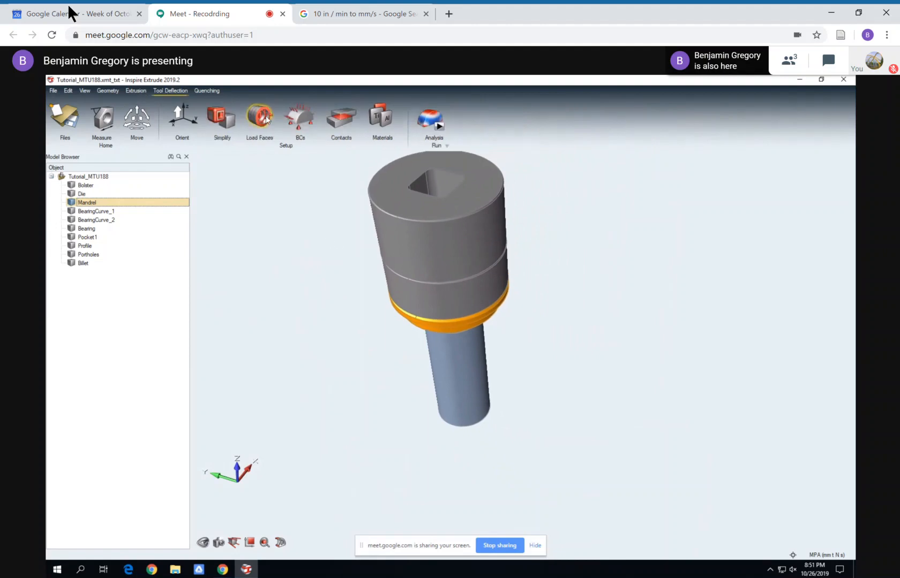
{"action": "left_click", "coordinate": [299, 130]}
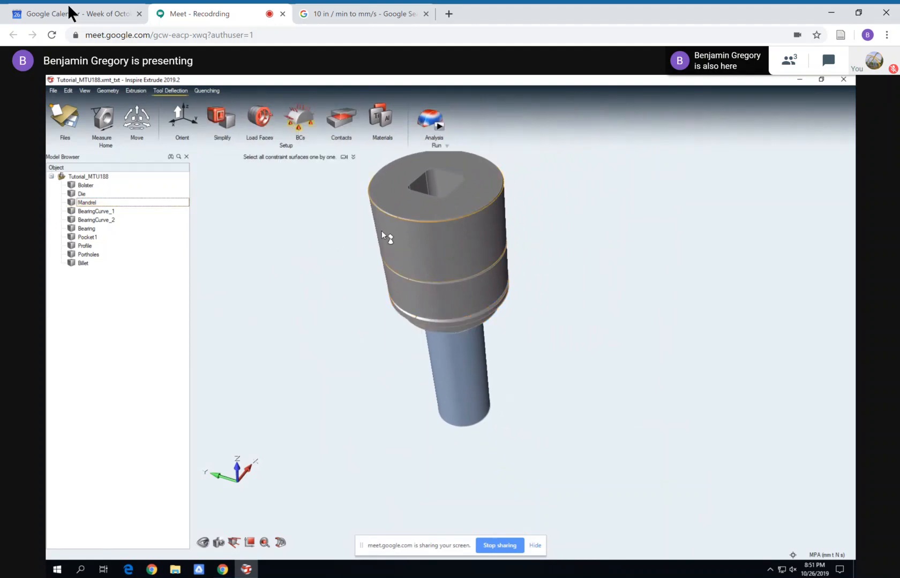
{"action": "left_click", "coordinate": [406, 240]}
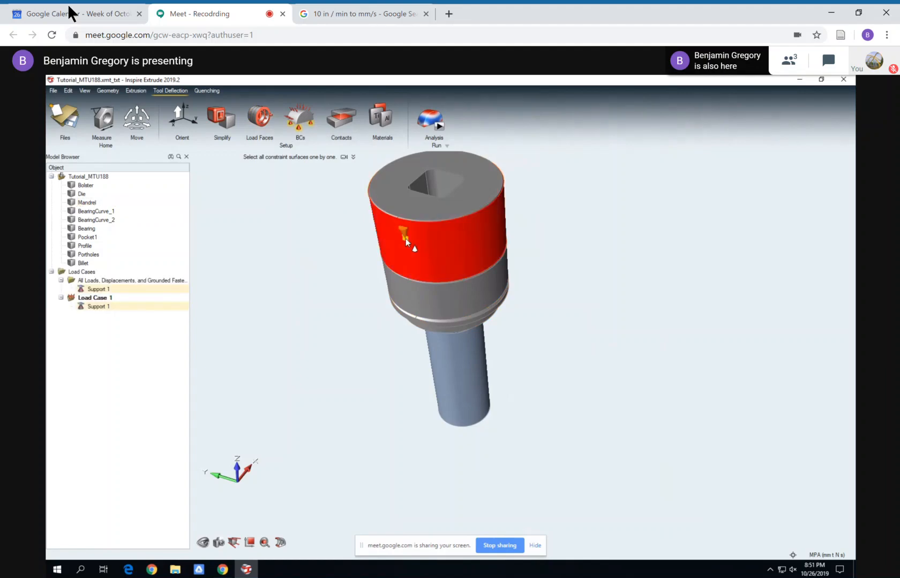
{"action": "left_click", "coordinate": [299, 131]}
Organize the Bolster, Die and Mandrel parts as Bolster, Die and Mandrel tool components respectively
{"action": "right_click", "coordinate": [89, 185]}
{"action": "mouse_move", "coordinate": [131, 196]}
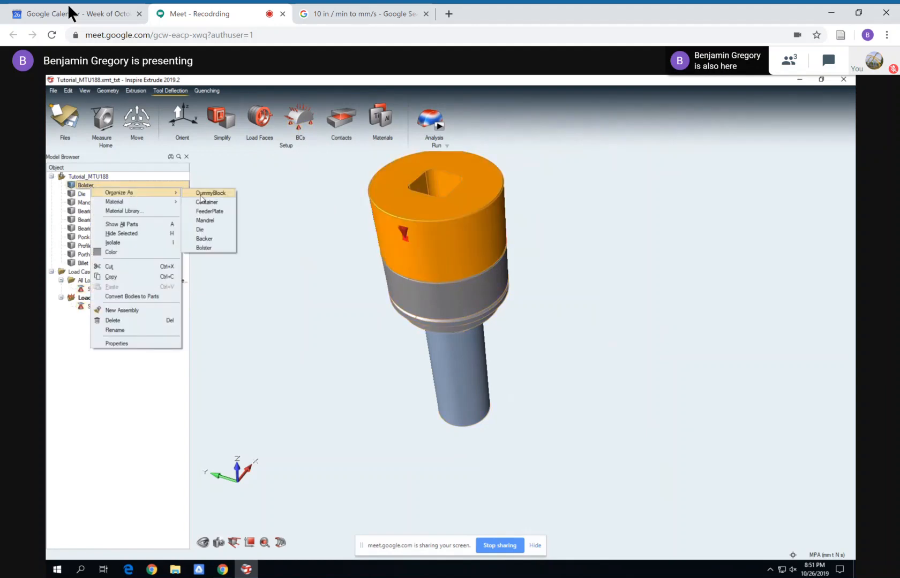
{"action": "left_click", "coordinate": [217, 249]}
{"action": "right_click", "coordinate": [117, 195]}
{"action": "mouse_move", "coordinate": [187, 200]}
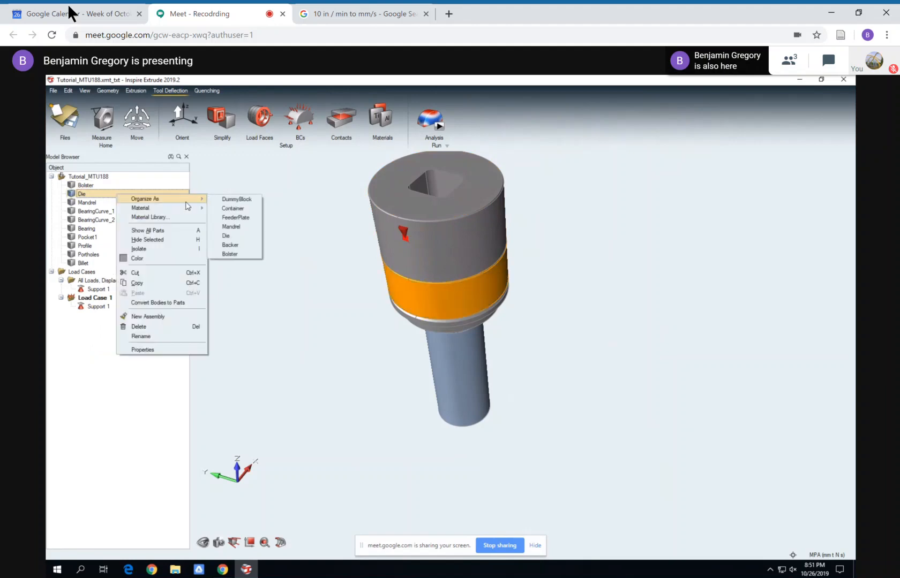
{"action": "left_click", "coordinate": [252, 237]}
{"action": "right_click", "coordinate": [130, 203]}
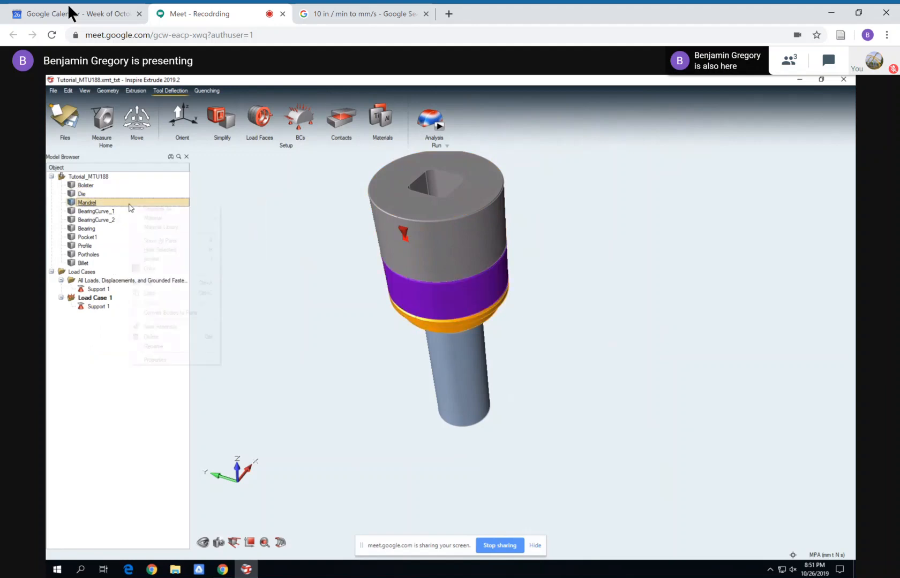
{"action": "mouse_move", "coordinate": [215, 209]}
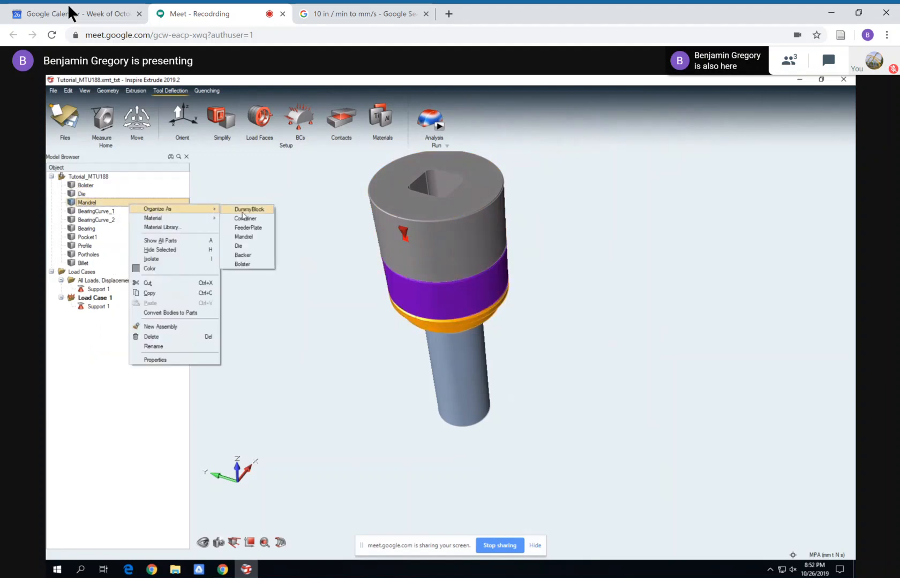
{"action": "left_click", "coordinate": [244, 245]}
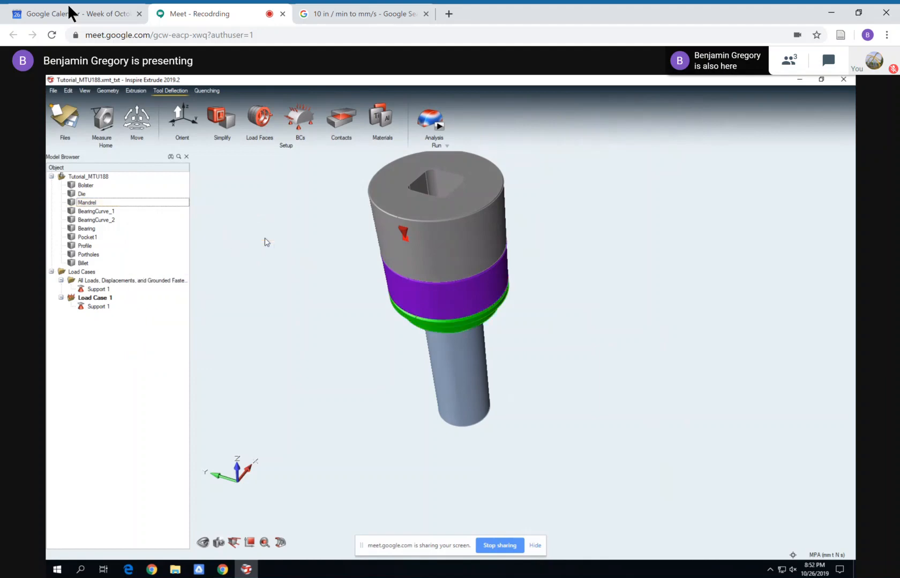
{"action": "left_click", "coordinate": [304, 308]}
Assign the MTU Press from the user press database to the extrusion setup
{"action": "left_click", "coordinate": [136, 91]}
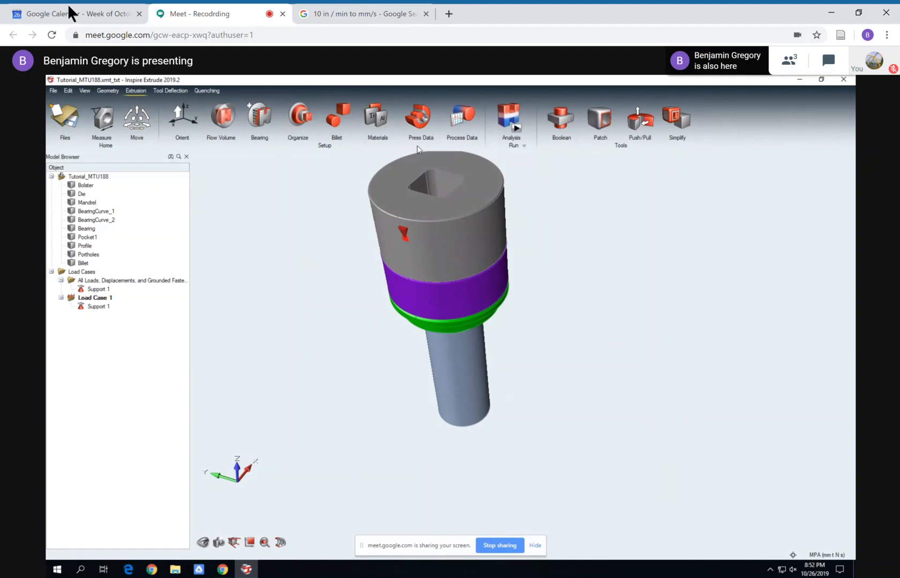
{"action": "left_click", "coordinate": [370, 128]}
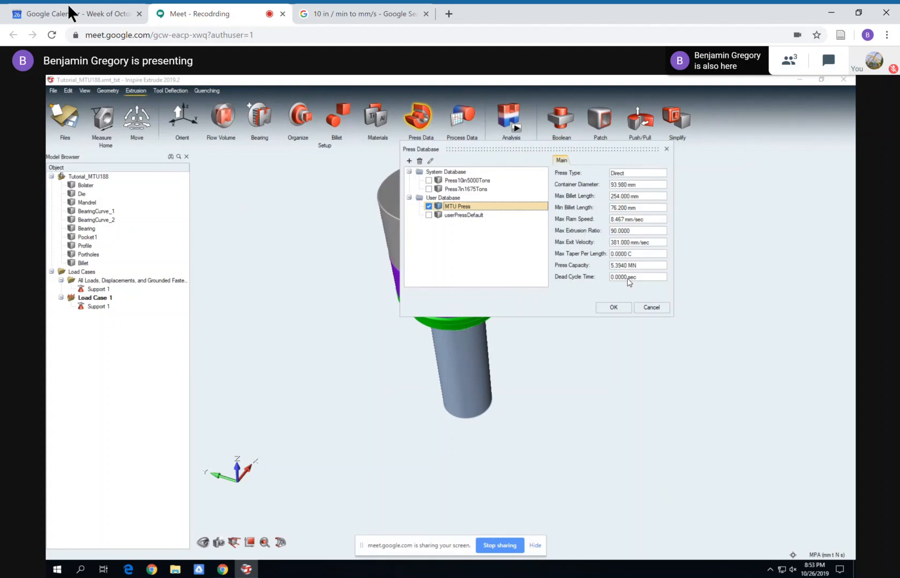
{"action": "left_click", "coordinate": [612, 311]}
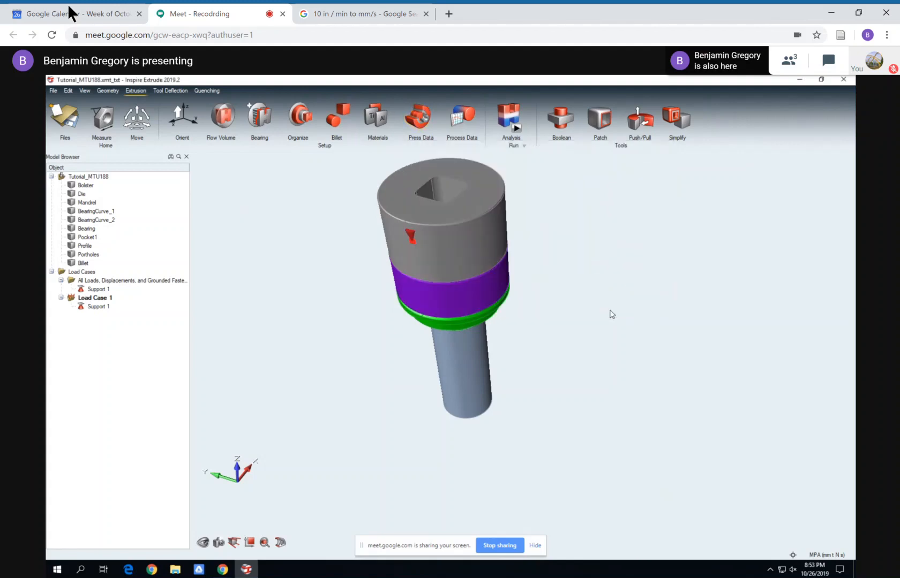
Set the process data butt length to 38.1 mm and the ram speed to 4.23 mm/sec
{"action": "left_click", "coordinate": [454, 127]}
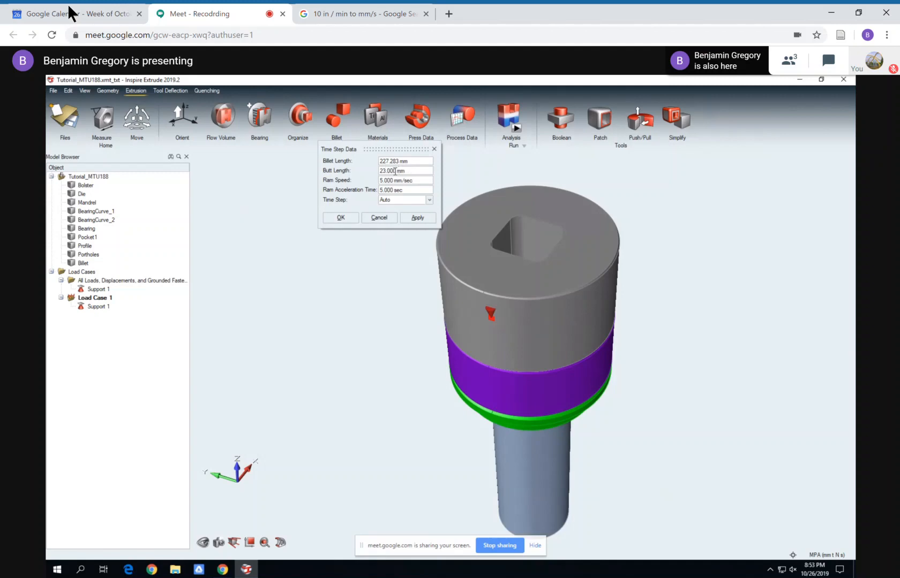
{"action": "left_click_drag", "start_coordinate": [394, 170], "coordinate": [370, 171]}
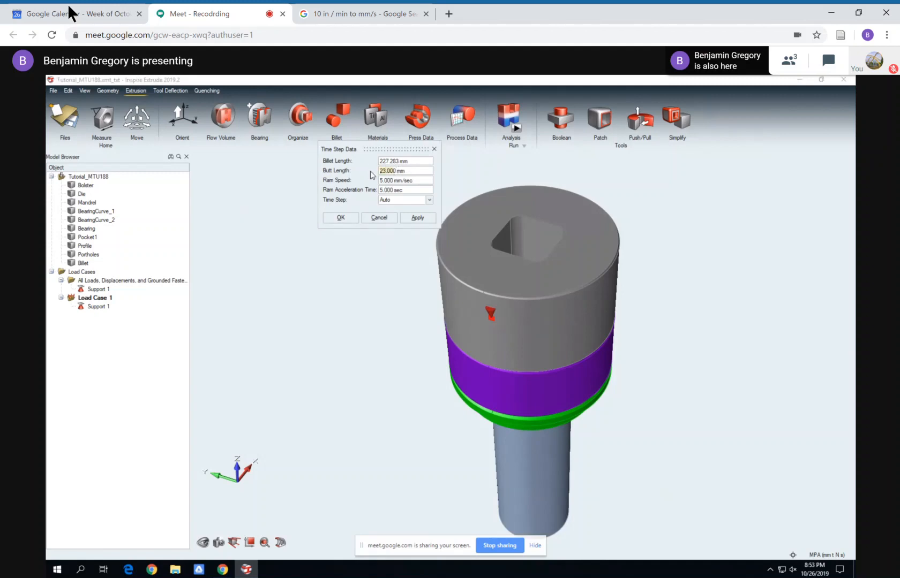
{"action": "key", "text": "BackSpace"}
{"action": "double_click", "coordinate": [388, 180]}
{"action": "type", "text": "4.23"}
{"action": "double_click", "coordinate": [393, 189]}
Use manual time steps with 10, 2 and 2 steps in the first three time zones, edit the fourth zone's count, and apply
{"action": "left_click", "coordinate": [403, 200]}
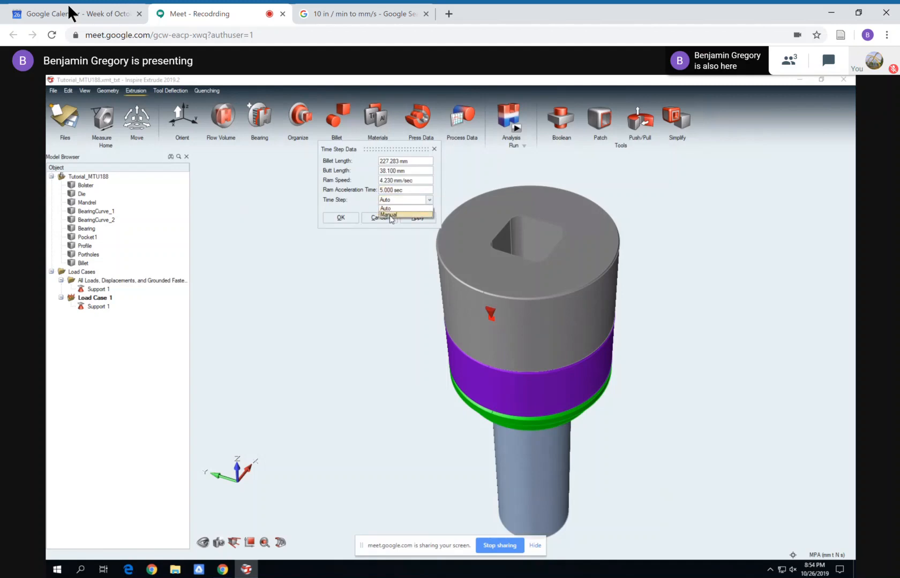
{"action": "left_click", "coordinate": [390, 214]}
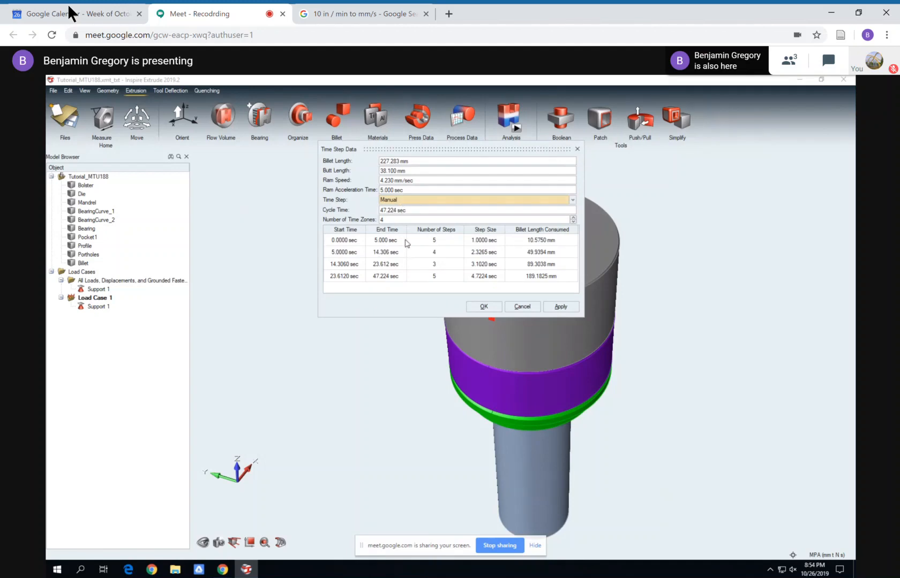
{"action": "double_click", "coordinate": [439, 241]}
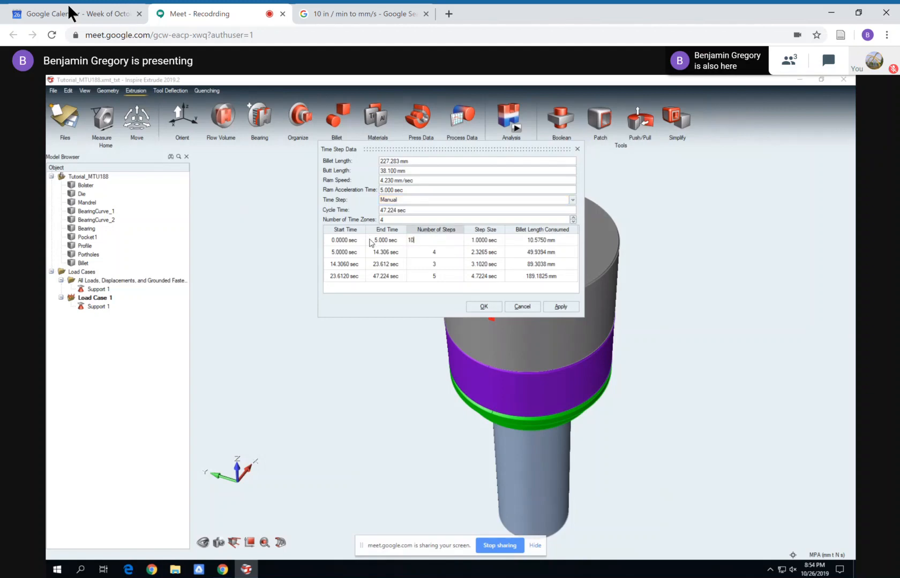
{"action": "left_click", "coordinate": [450, 255]}
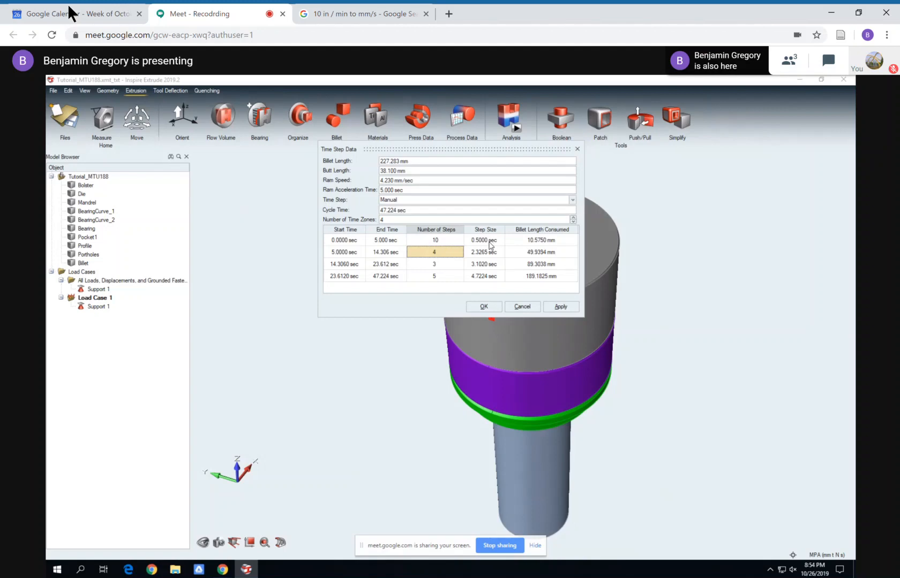
{"action": "left_click", "coordinate": [439, 256]}
{"action": "type", "text": "2"}
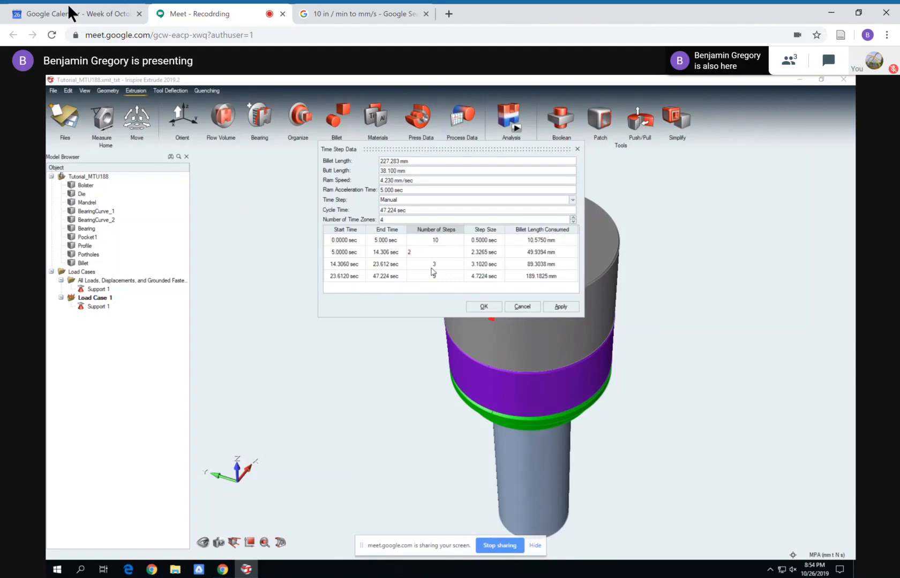
{"action": "left_click", "coordinate": [434, 264]}
{"action": "left_click", "coordinate": [434, 264]}
{"action": "type", "text": "2"}
{"action": "left_click", "coordinate": [437, 278]}
{"action": "left_click", "coordinate": [436, 277]}
{"action": "left_click", "coordinate": [557, 307]}
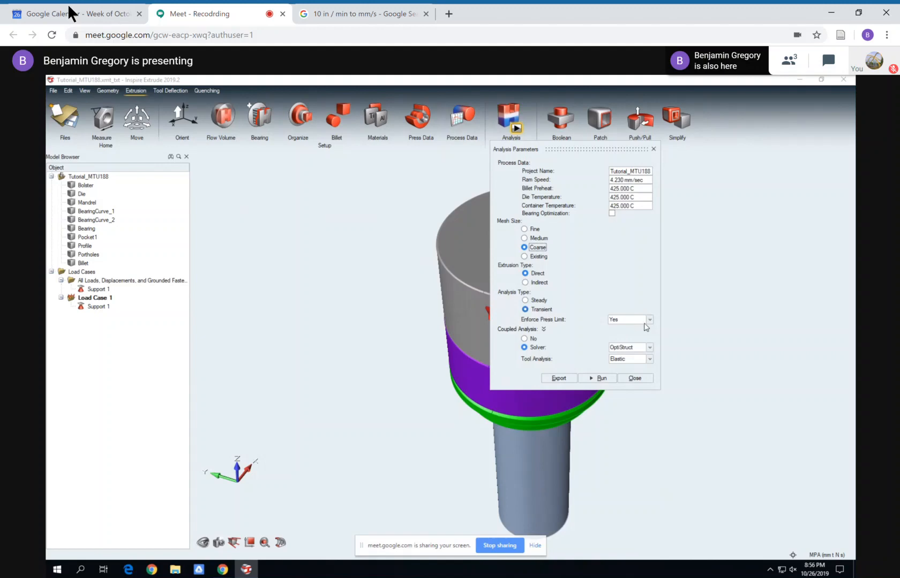
Run the direct, transient analysis with a coarse mesh, enforced press limit and coupled OptiStruct elastic tool analysis
{"action": "left_click", "coordinate": [600, 378]}
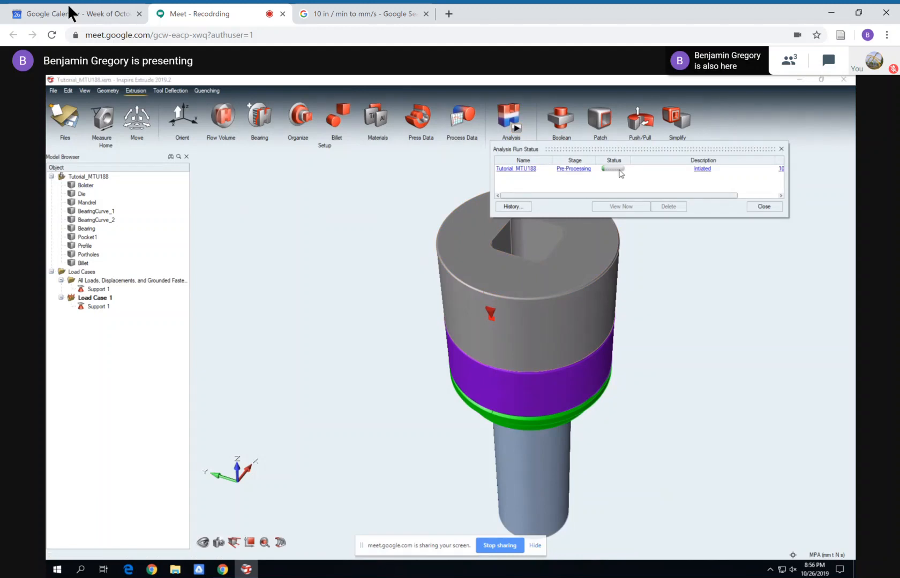
Examine the Inspire Extrude run options in the preferences and browse to the run history path's folder
{"action": "left_click", "coordinate": [53, 90]}
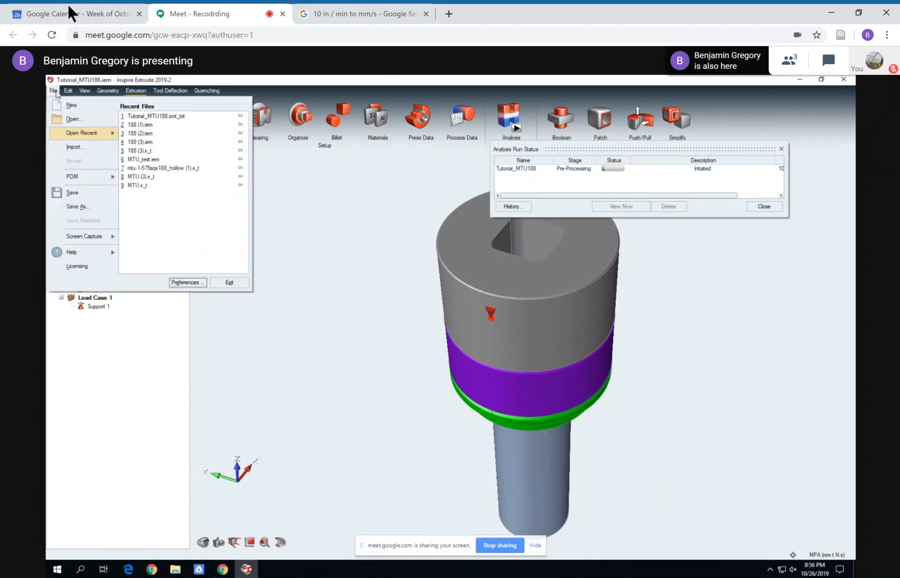
{"action": "left_click", "coordinate": [185, 282]}
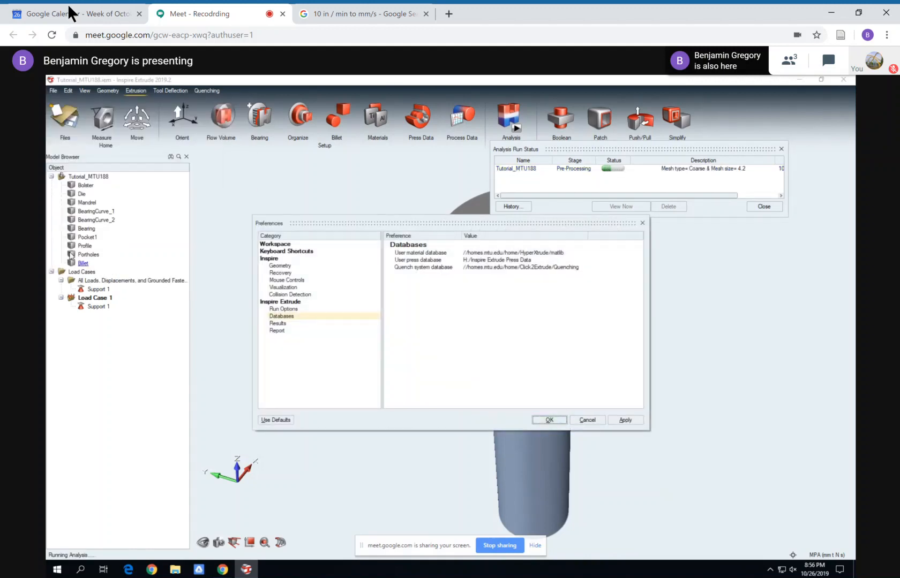
{"action": "left_click", "coordinate": [284, 309]}
{"action": "left_click", "coordinate": [626, 276]}
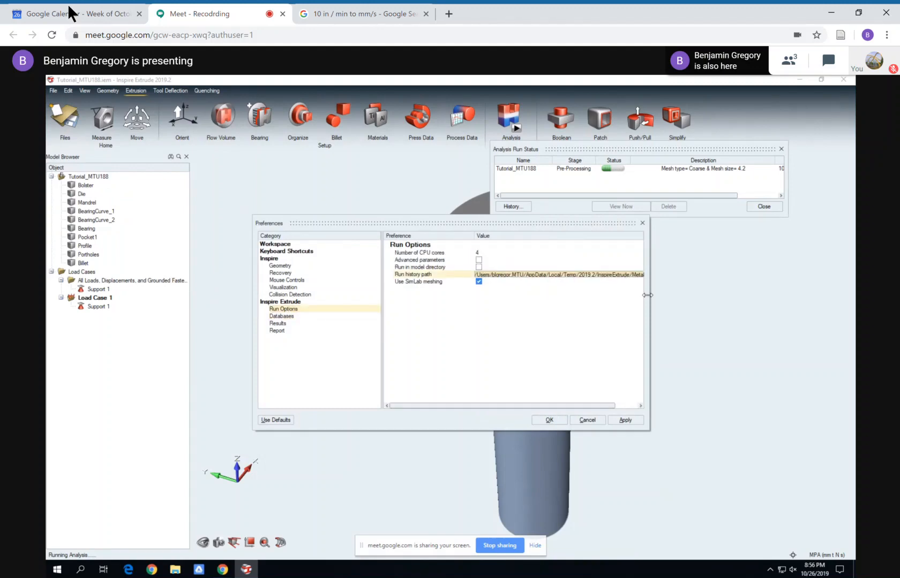
{"action": "left_click_drag", "start_coordinate": [650, 299], "coordinate": [710, 296]}
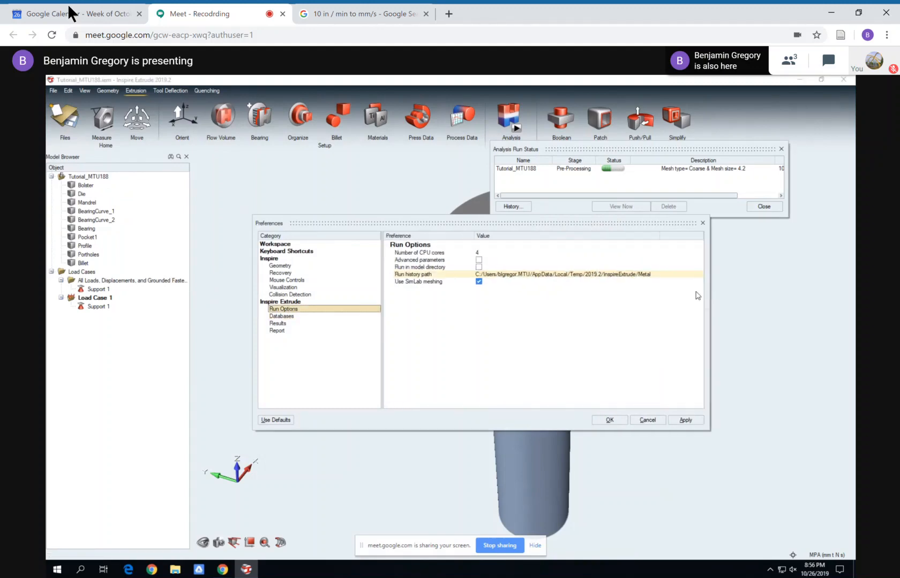
{"action": "left_click", "coordinate": [663, 278]}
{"action": "left_click", "coordinate": [653, 275]}
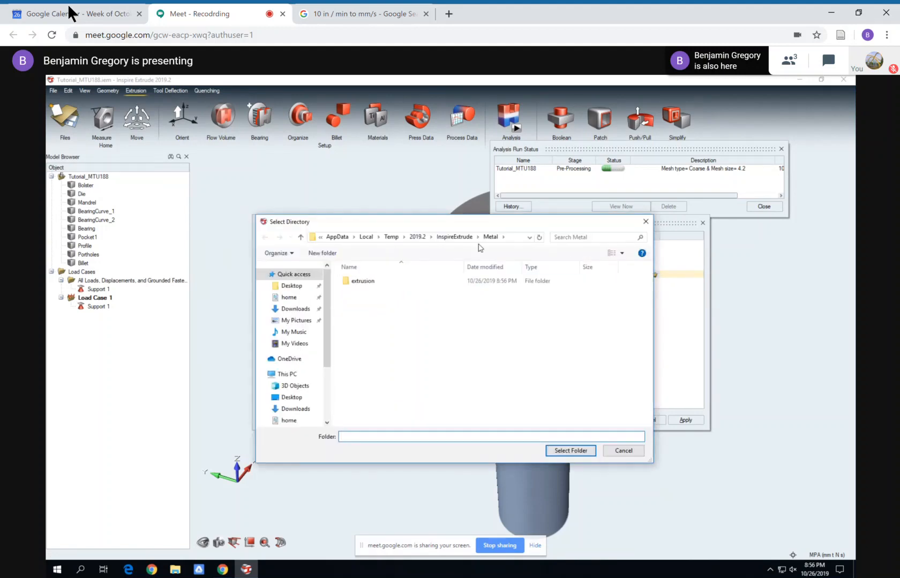
Look through the Tutorial_MTU188-Run02 and Tutorial_MTU188-Run01 folders inside the extrusion directory, leaving the run history path as is
{"action": "double_click", "coordinate": [418, 281]}
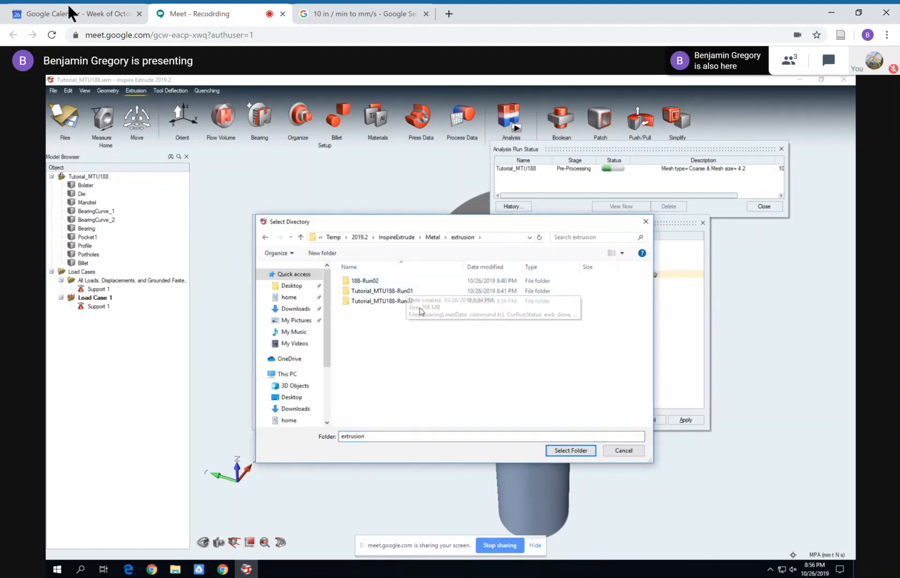
{"action": "double_click", "coordinate": [429, 303]}
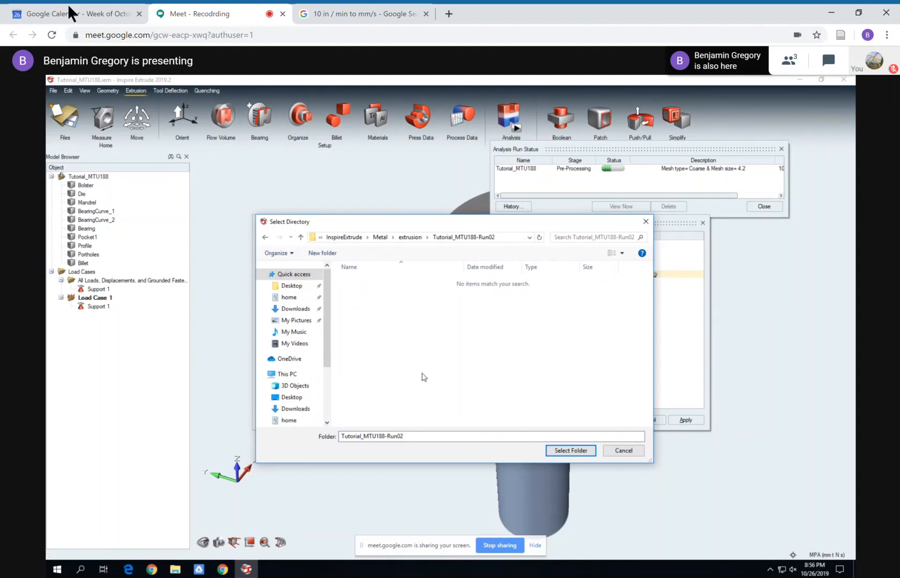
{"action": "left_click", "coordinate": [405, 237]}
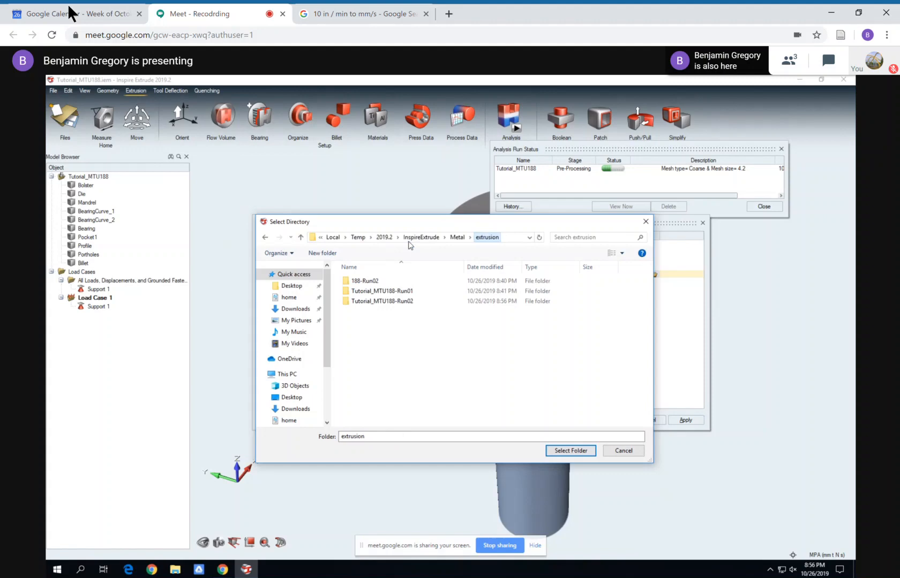
{"action": "double_click", "coordinate": [405, 293]}
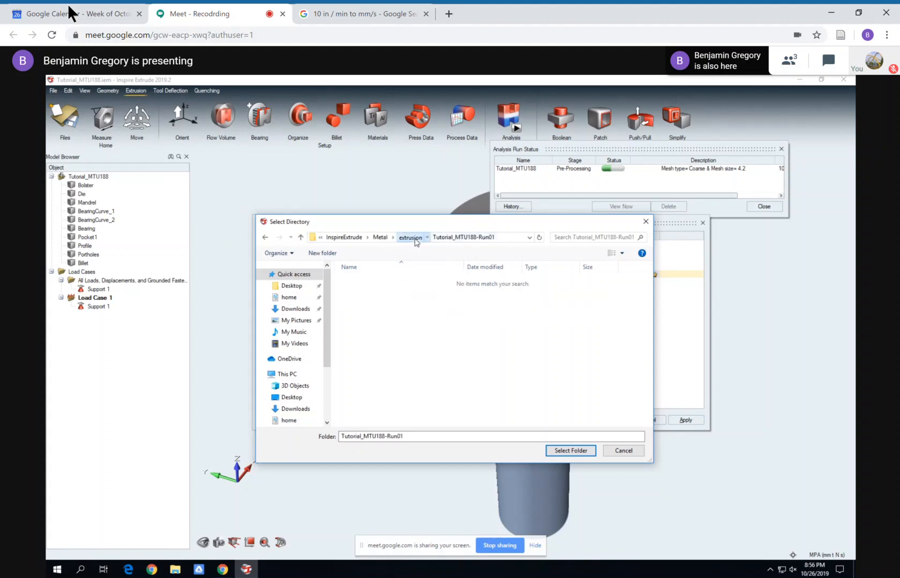
{"action": "left_click", "coordinate": [409, 237]}
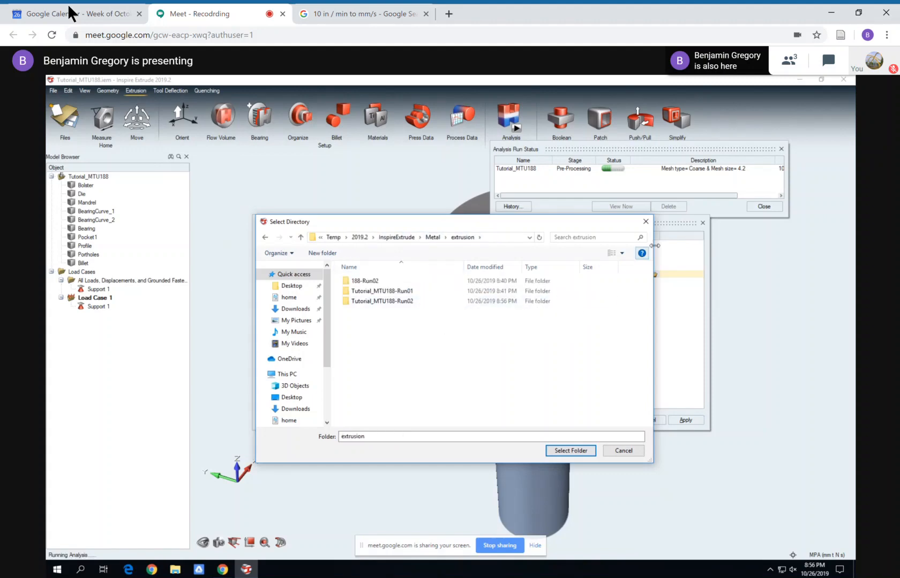
{"action": "left_click", "coordinate": [648, 223]}
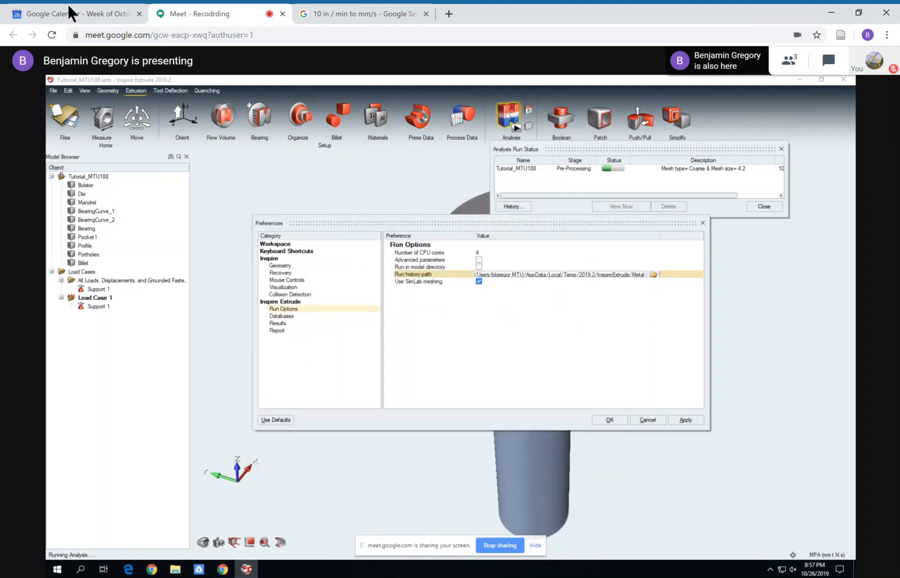